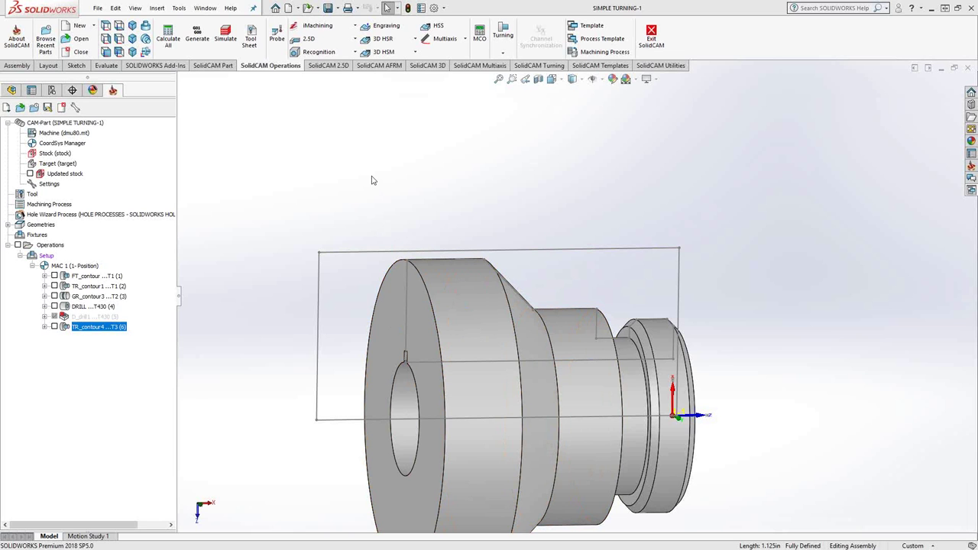
# Step: Add a new Cutoff turning operation after TR_contour4
pyautogui.rightClick(94, 329)
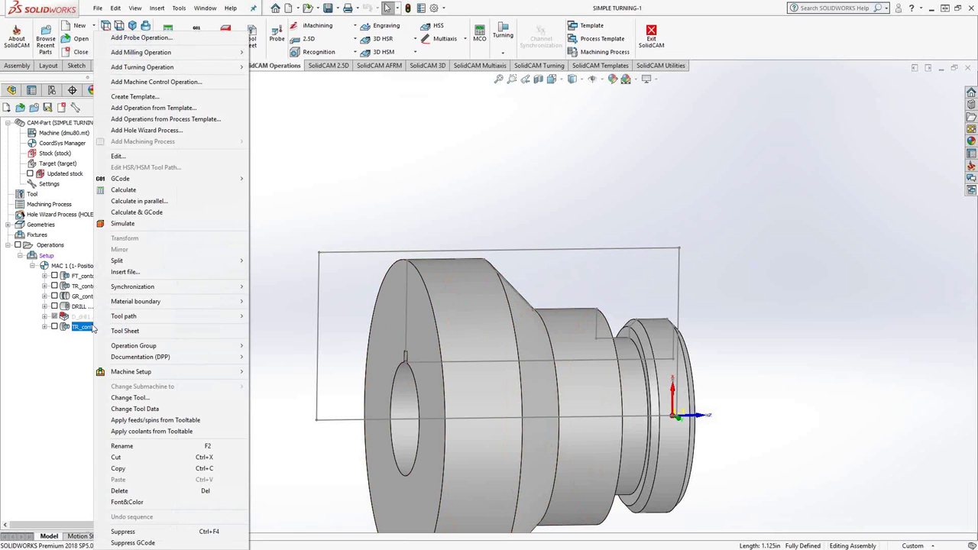
pyautogui.moveTo(185, 67)
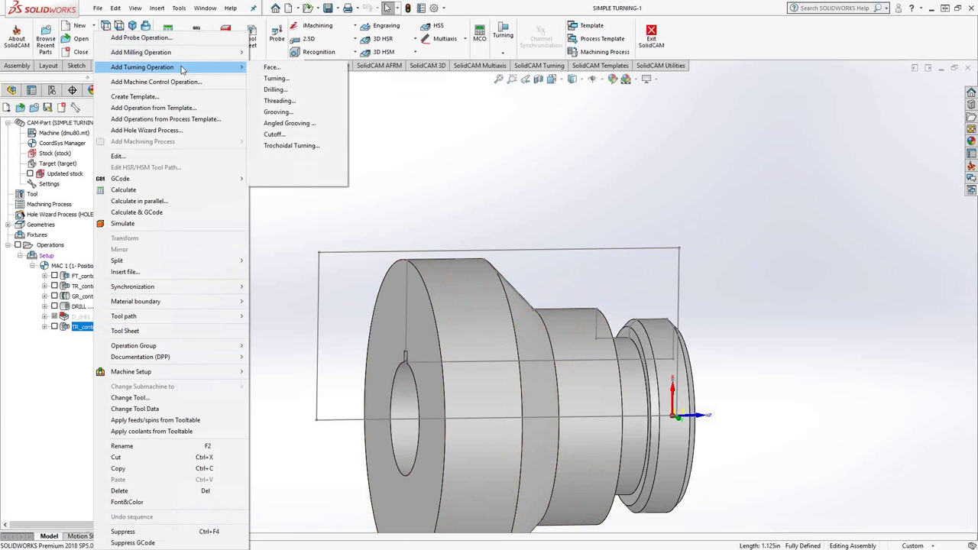
pyautogui.click(282, 134)
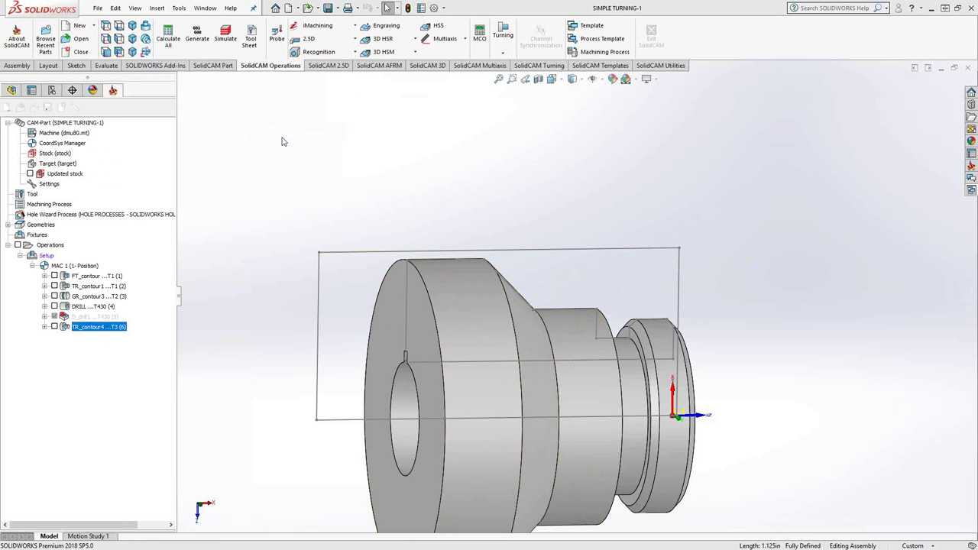
pyautogui.moveTo(694, 205); pyautogui.dragTo(377, 216)
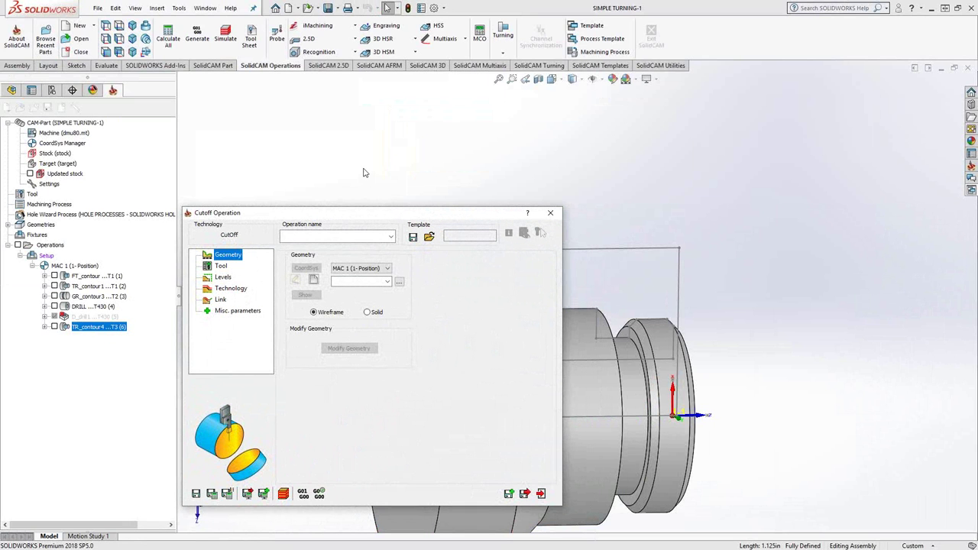
# Step: Define new geometry contour7 as a chain along the large front face's edge
pyautogui.click(313, 279)
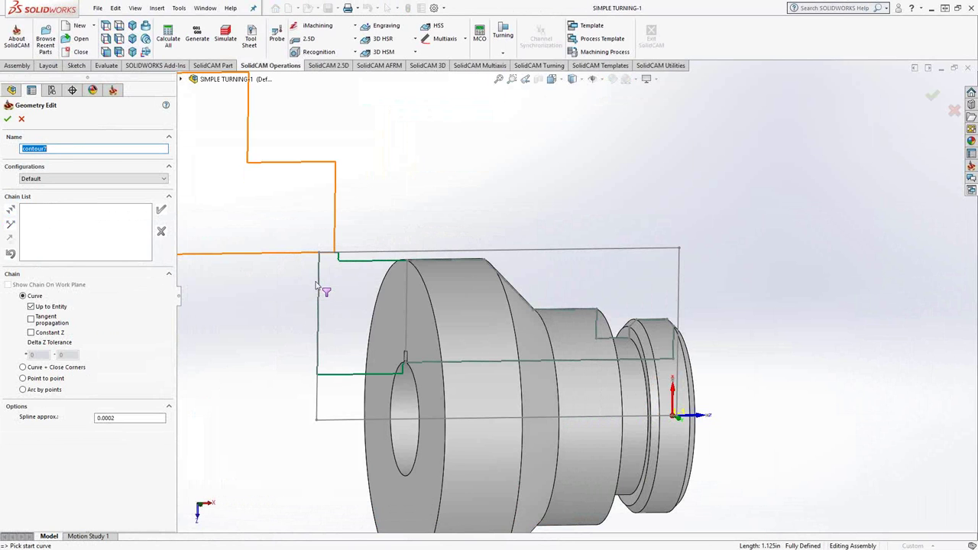
pyautogui.click(406, 284)
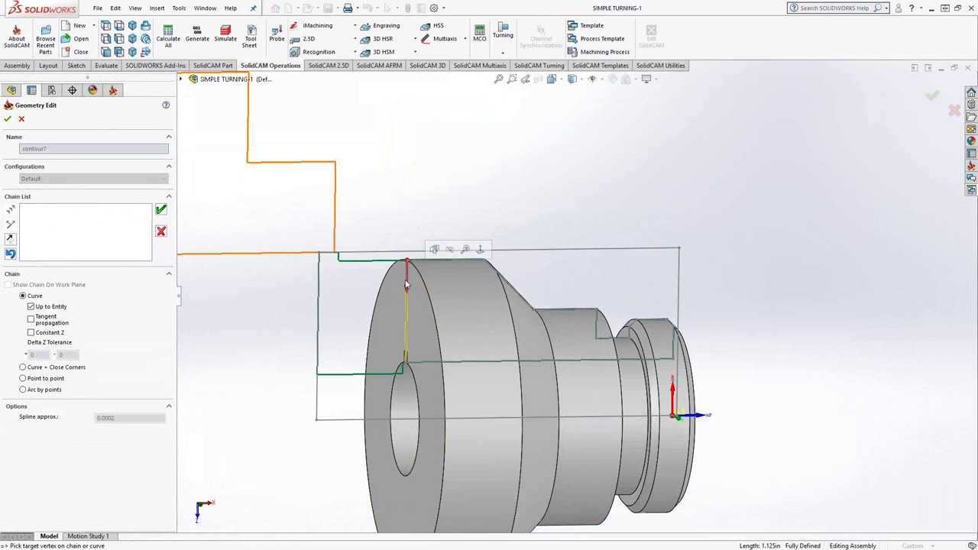
pyautogui.click(161, 211)
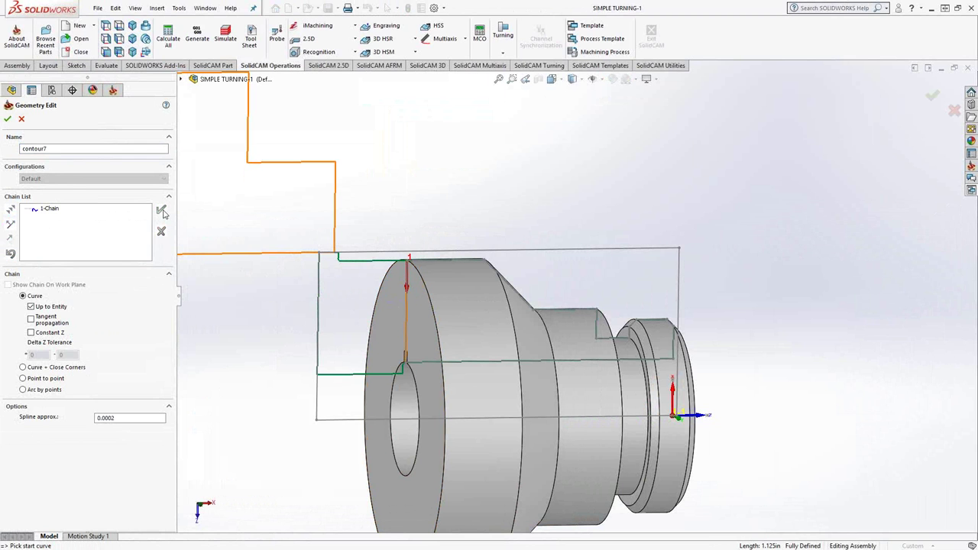
pyautogui.click(8, 119)
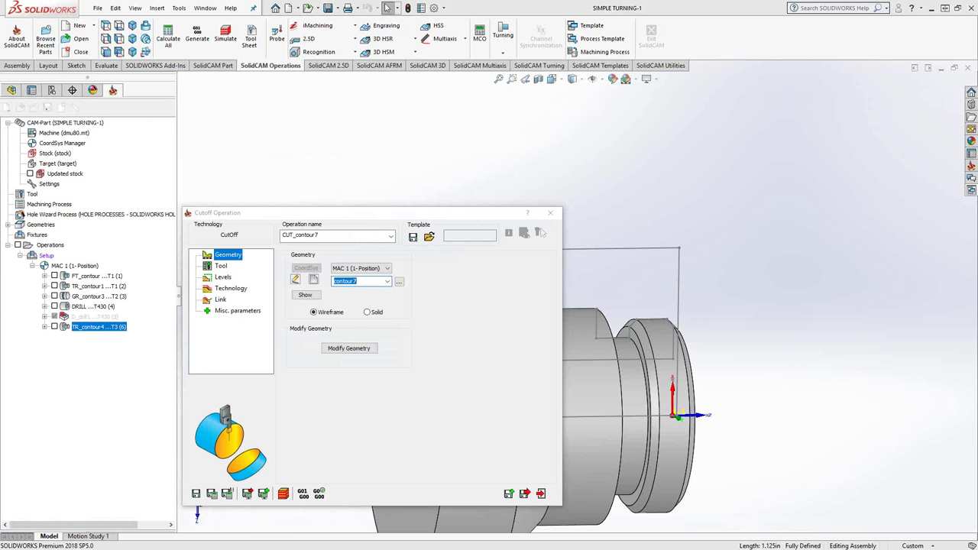
# Step: Set the contour7 chain's End Extension Distance to 0.2 in Modify Geometry
pyautogui.click(347, 349)
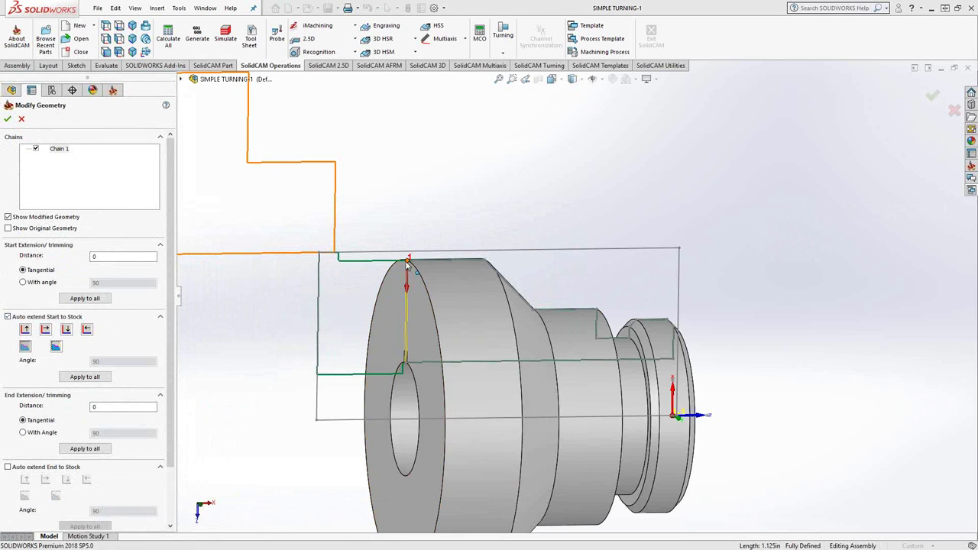
pyautogui.scroll(-5, 426, 375)
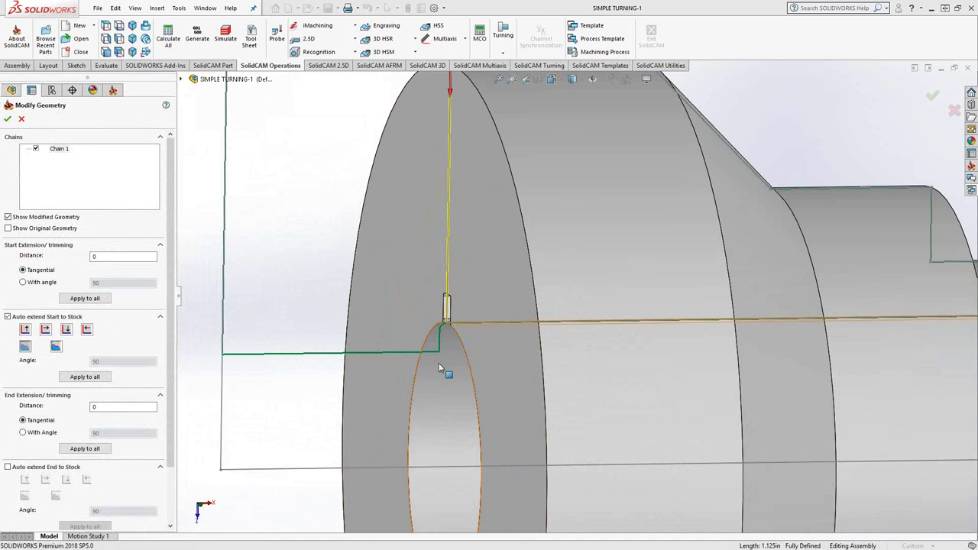
pyautogui.click(99, 408)
pyautogui.write('.2')
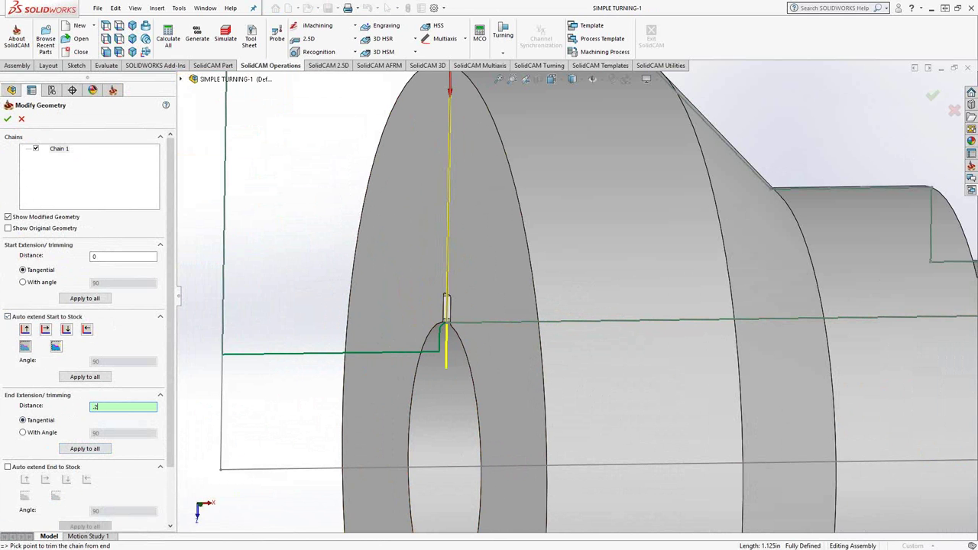
pyautogui.write('f')
pyautogui.click(7, 119)
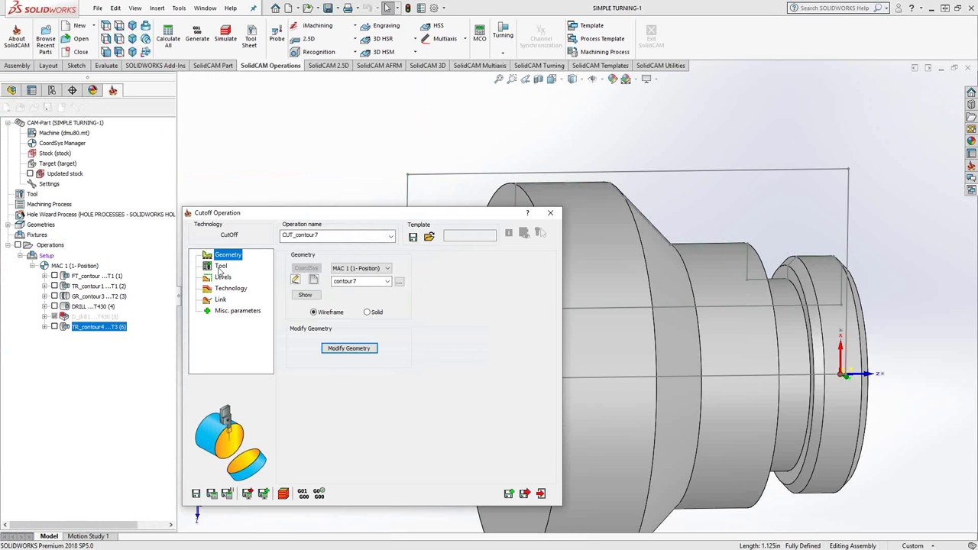
# Step: Select grooving tool 2 for the cutoff operation
pyautogui.click(220, 266)
pyautogui.click(343, 428)
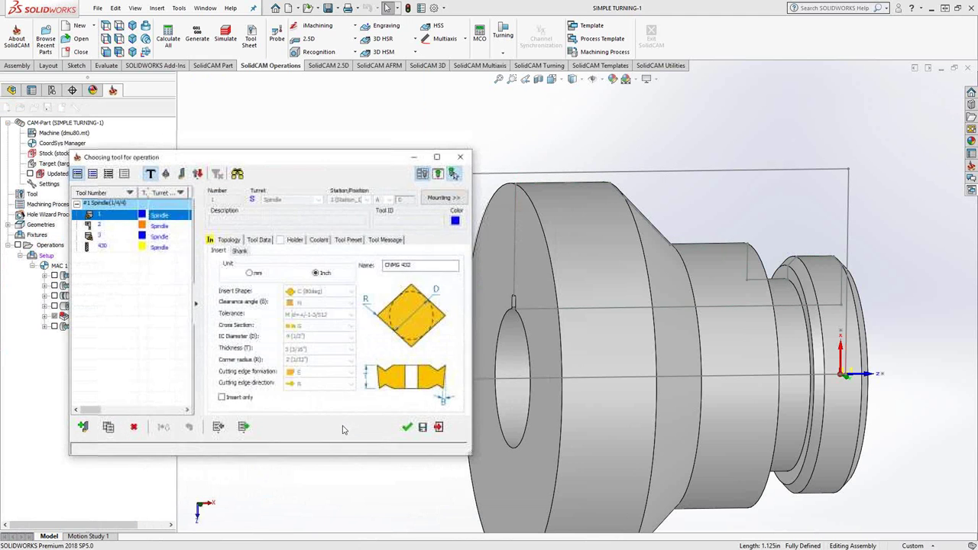
pyautogui.click(97, 226)
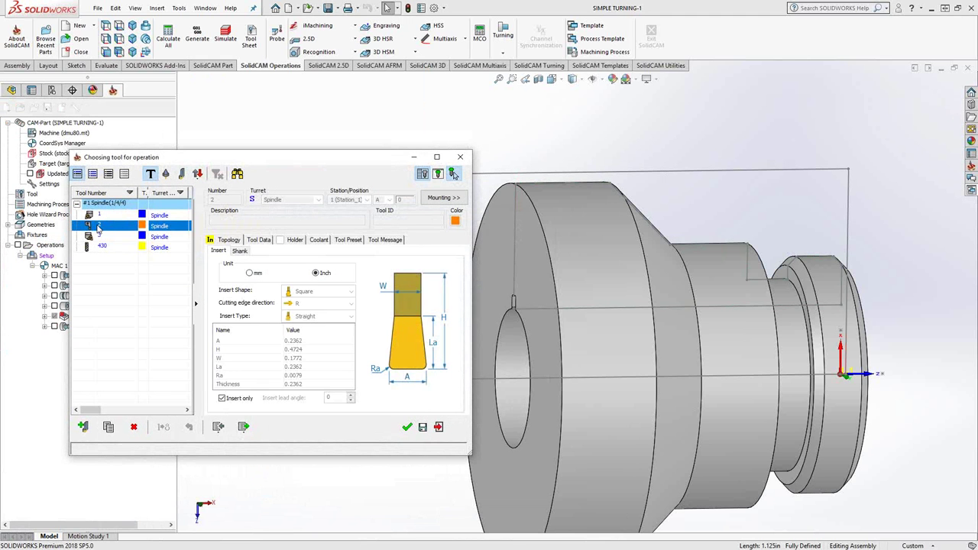
pyautogui.click(407, 428)
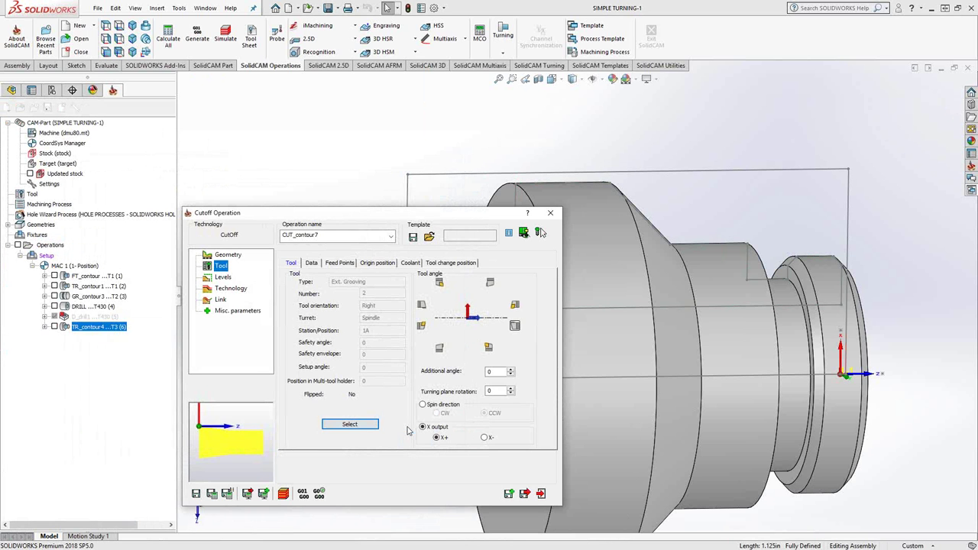
# Step: Orient tool 2 vertically toward the part and review the 0.0937 safety distance levels
pyautogui.click(491, 283)
pyautogui.click(223, 277)
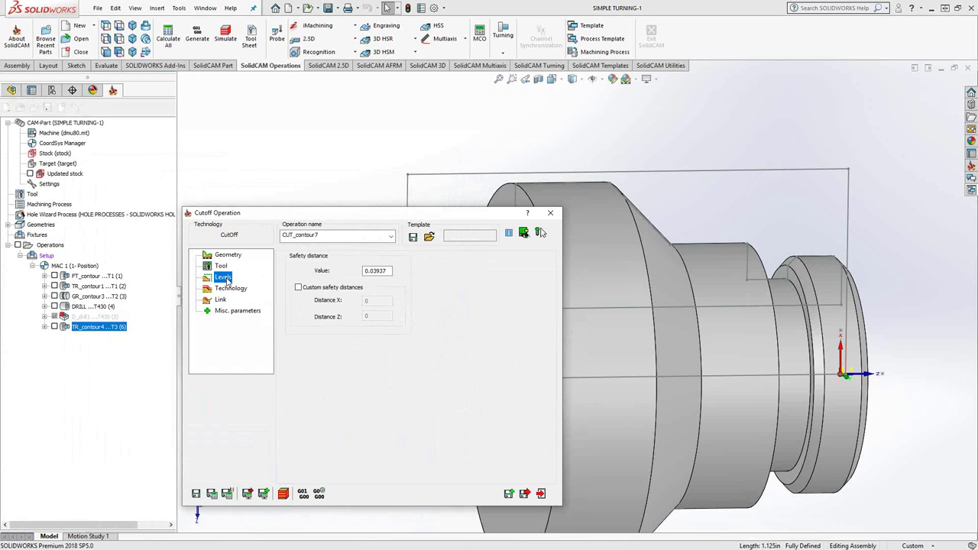
pyautogui.moveTo(374, 271)
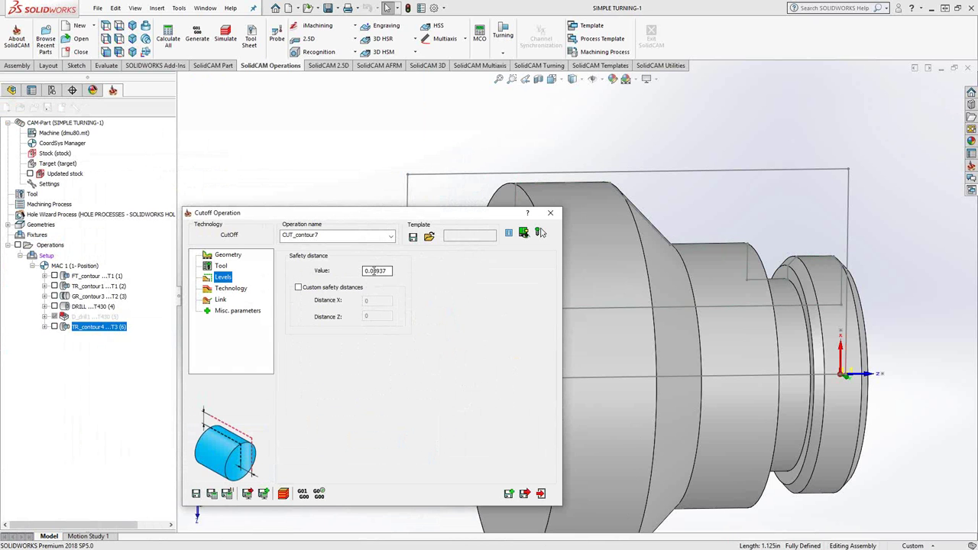
pyautogui.click(231, 290)
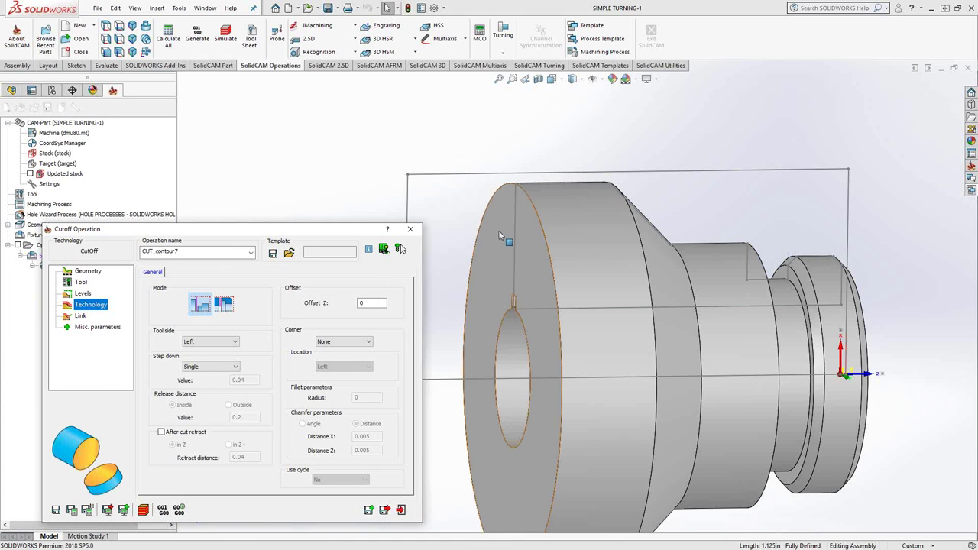
# Step: Keep the Left tool side, set Step down to Single, and set Offset Z to 0.01
pyautogui.click(145, 51)
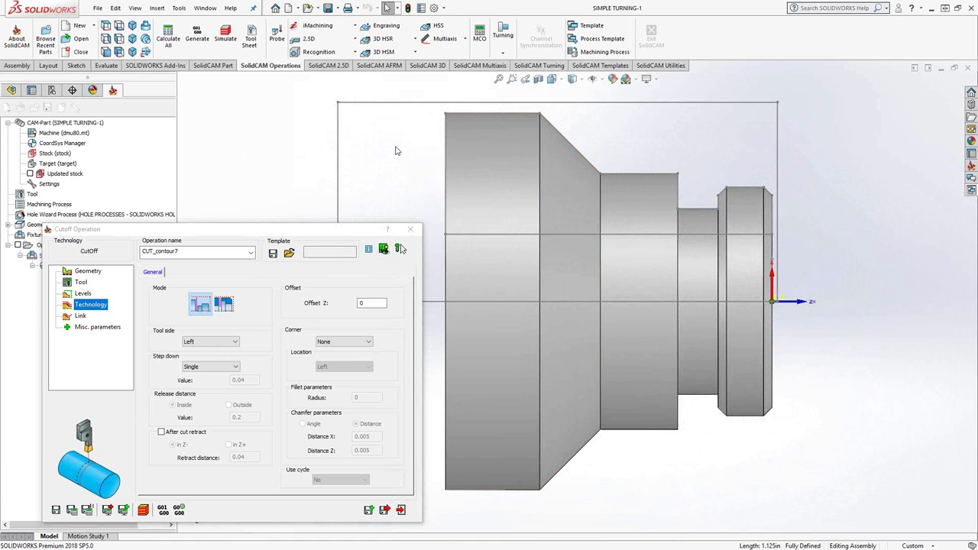
pyautogui.click(237, 346)
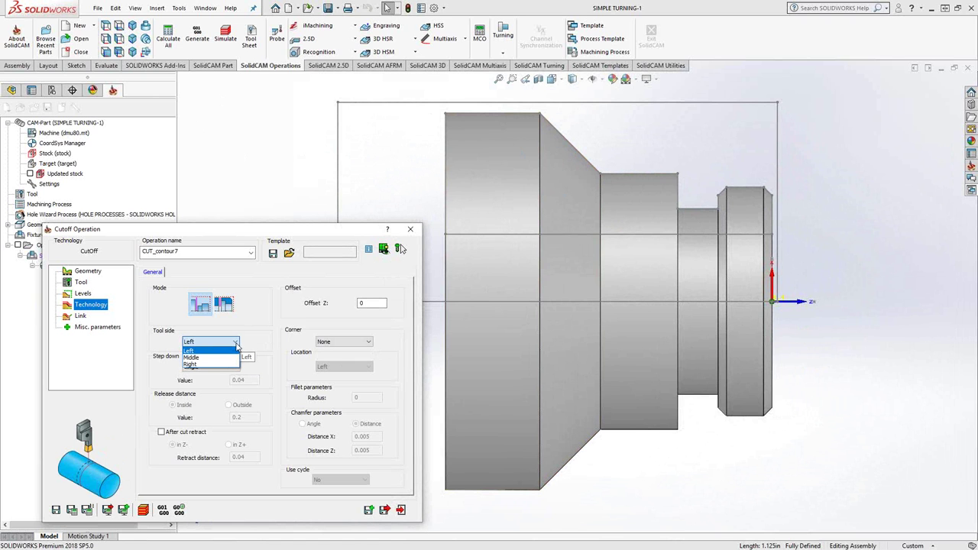
pyautogui.click(272, 327)
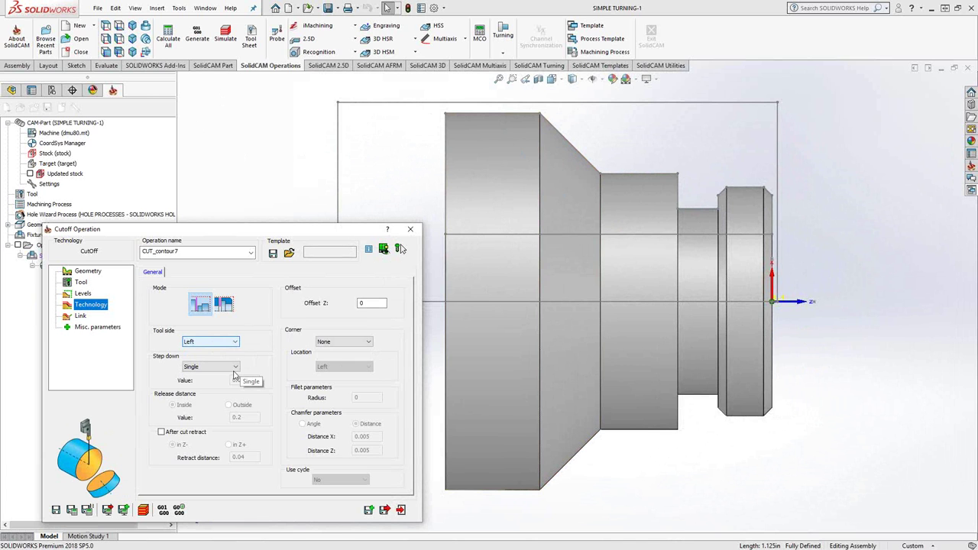
pyautogui.click(235, 368)
pyautogui.click(222, 384)
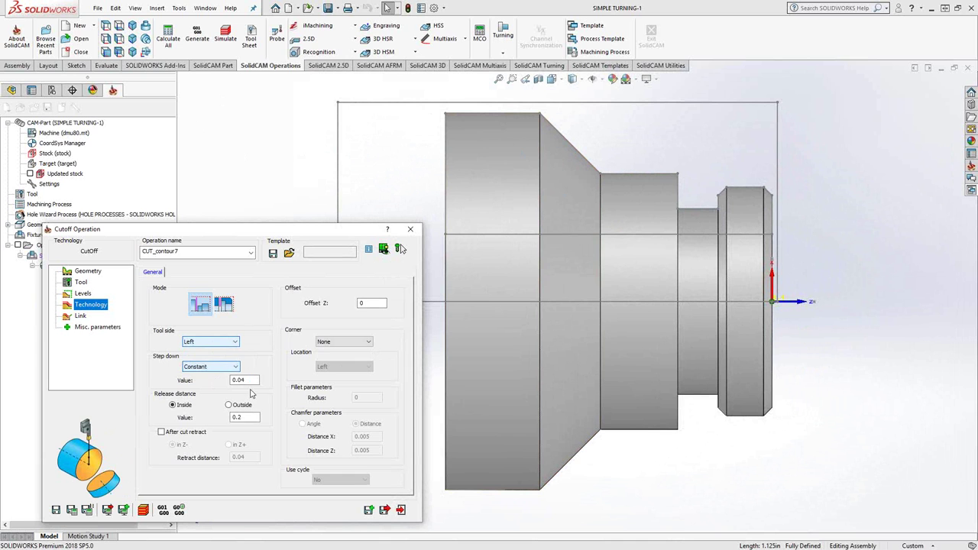
pyautogui.click(217, 367)
pyautogui.click(208, 382)
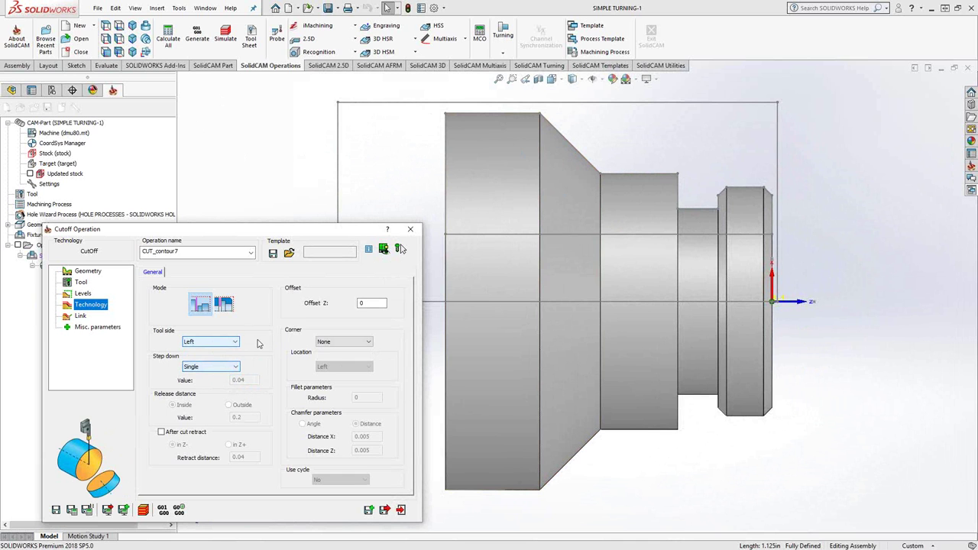
pyautogui.click(364, 303)
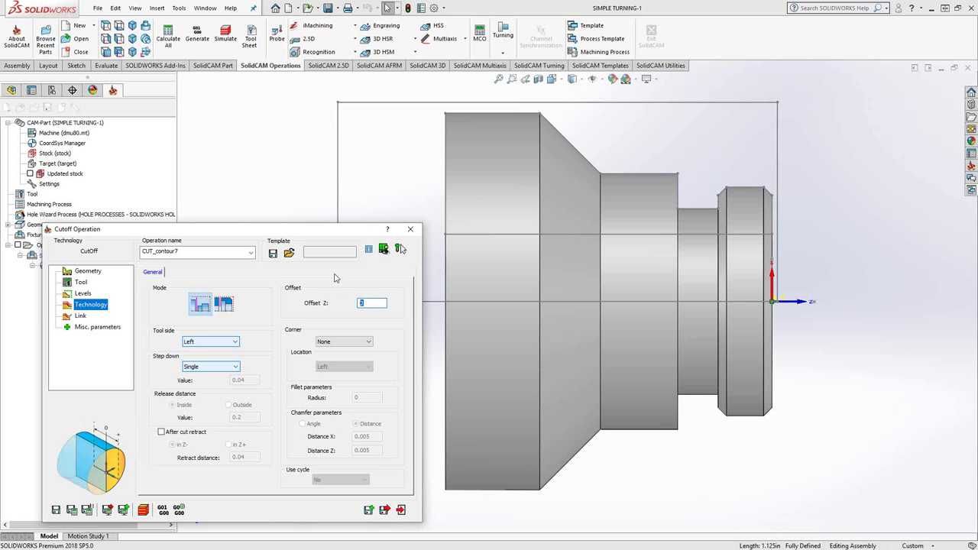
pyautogui.write('.01')
# Step: Set the corner treatment to Chamfer with location Both
pyautogui.click(368, 342)
pyautogui.click(329, 358)
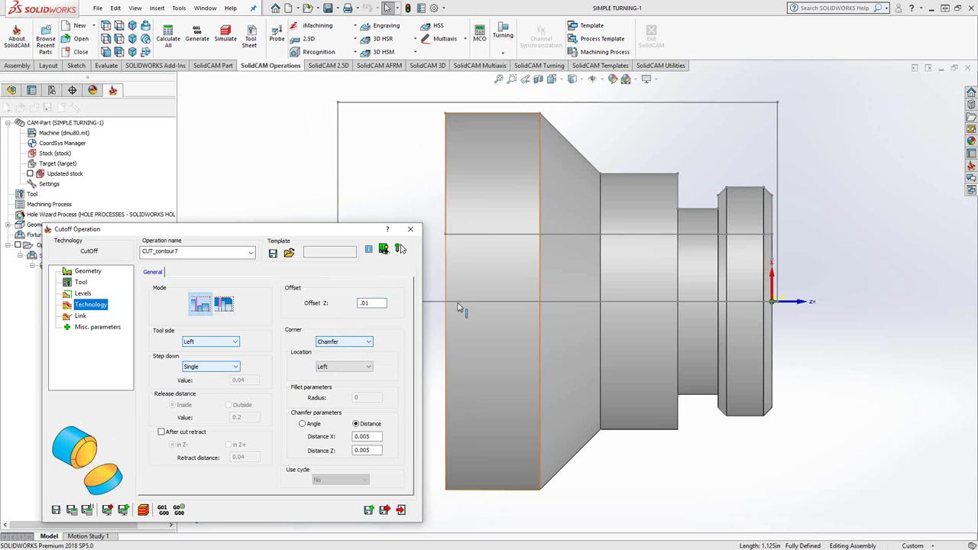
pyautogui.click(369, 367)
pyautogui.click(342, 383)
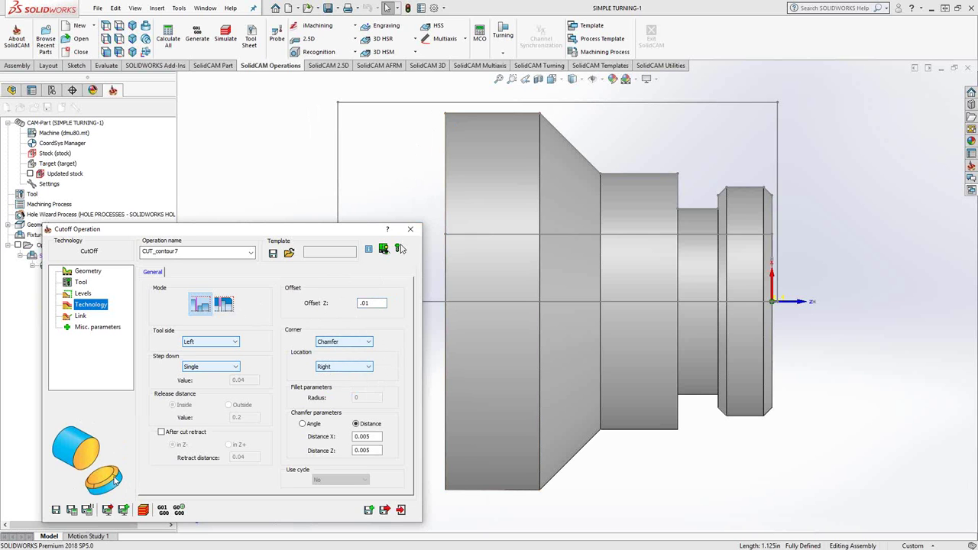
pyautogui.click(359, 367)
pyautogui.click(338, 390)
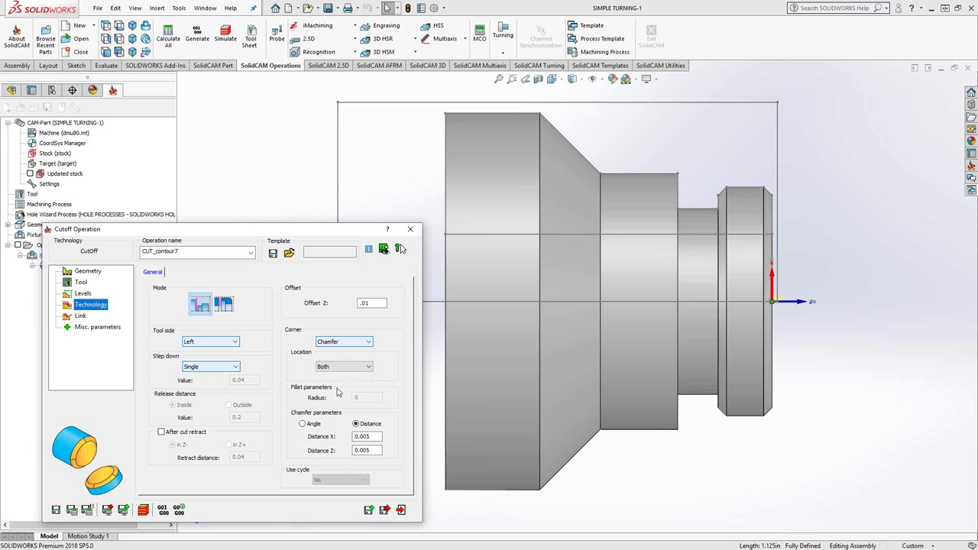
pyautogui.click(368, 342)
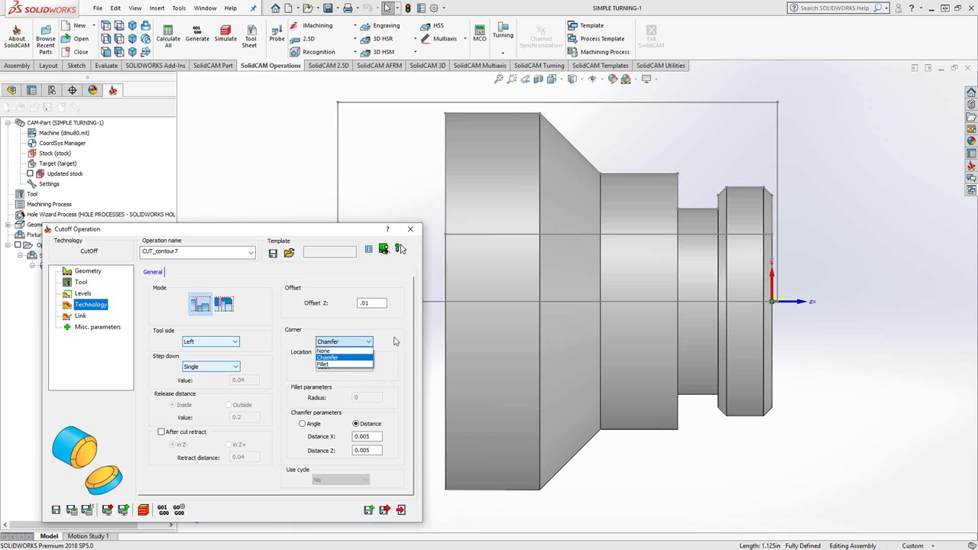
pyautogui.click(347, 357)
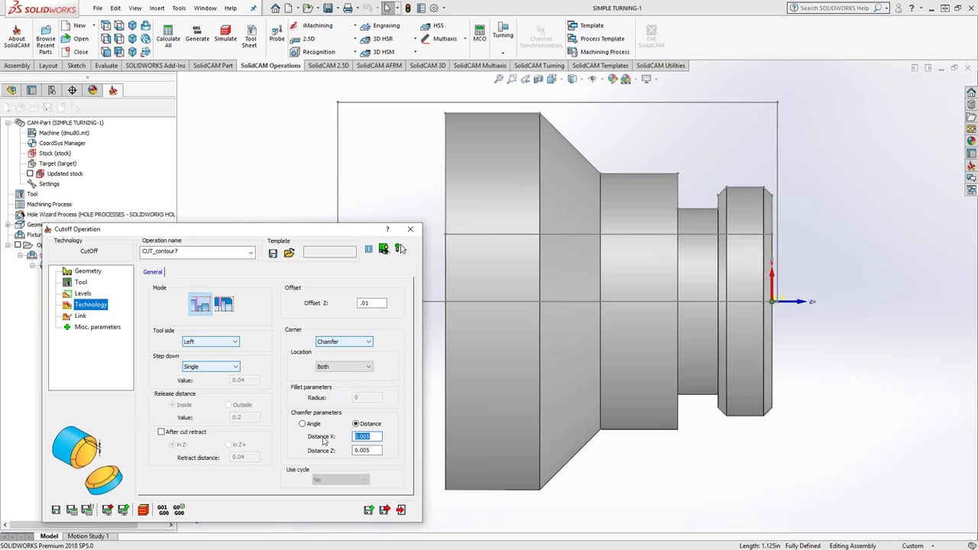
# Step: Enter 0.1 for both chamfer Distance X and Distance Z
pyautogui.write('.1')
pyautogui.press('Tab')
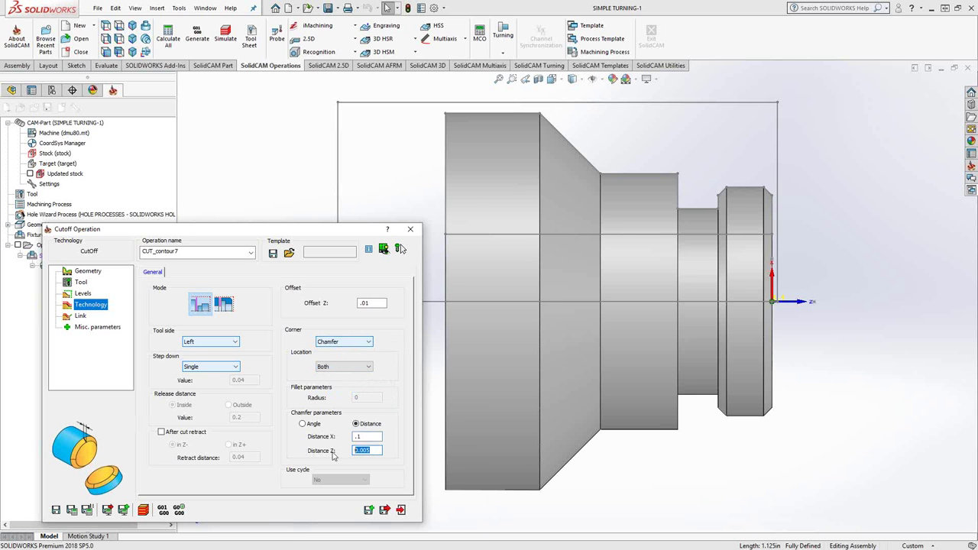
pyautogui.write('.1')
# Step: Save and calculate the CUT_contour7 toolpath
pyautogui.click(79, 316)
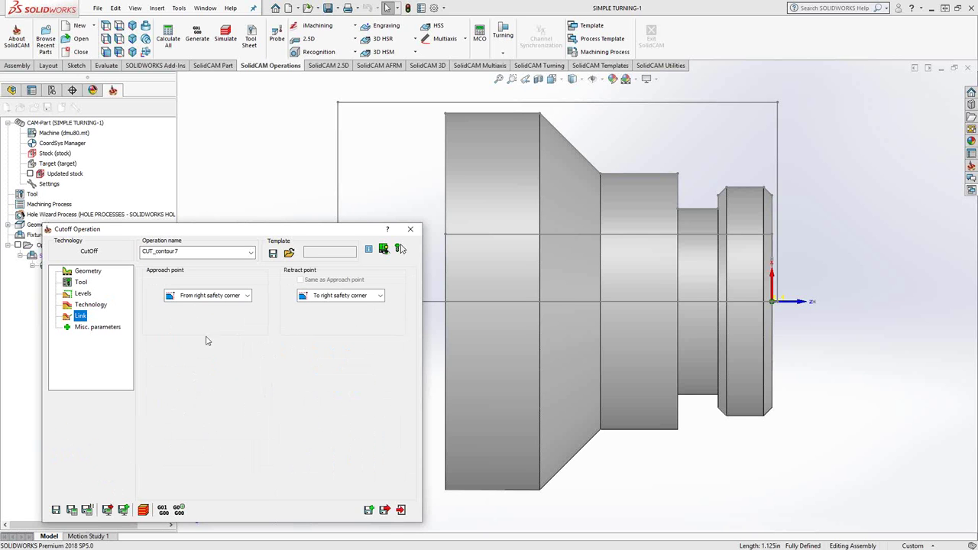
pyautogui.click(71, 509)
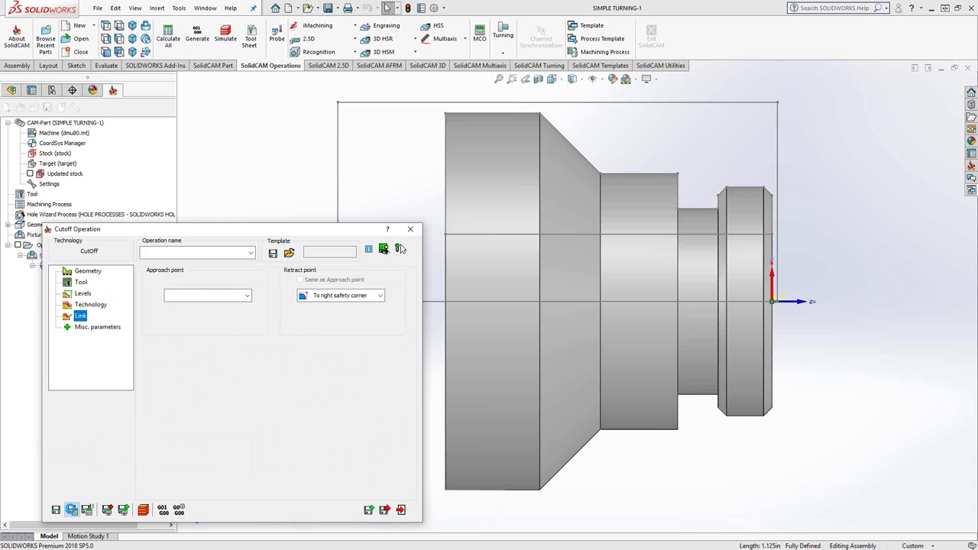
pyautogui.click(143, 511)
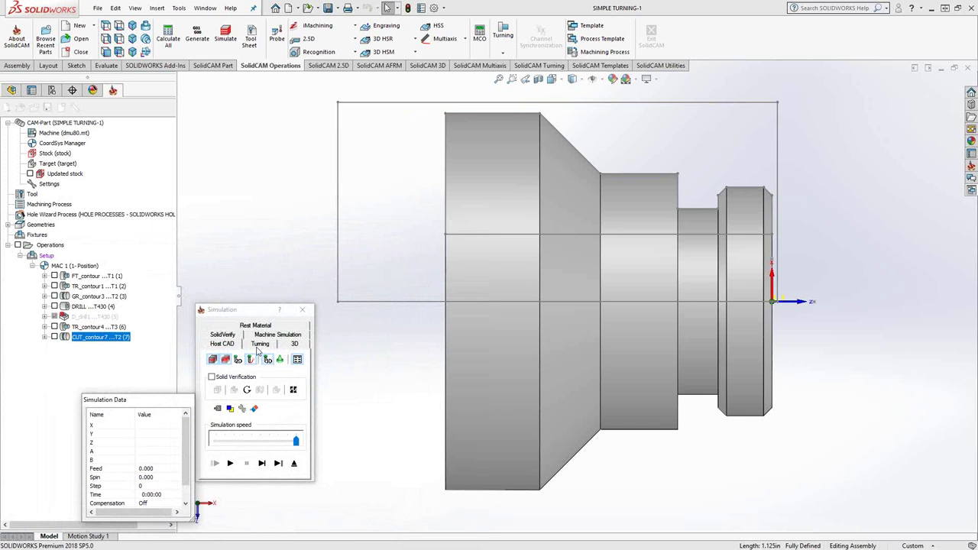
# Step: Single-step the 2D turning simulation through the chamfers and the final part-off plunge
pyautogui.click(259, 344)
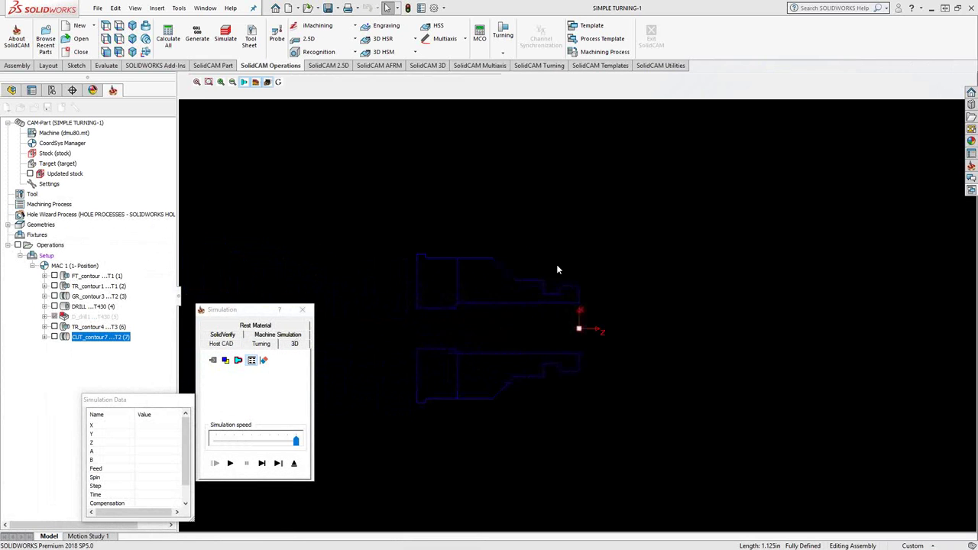
pyautogui.scroll(3, 584, 260)
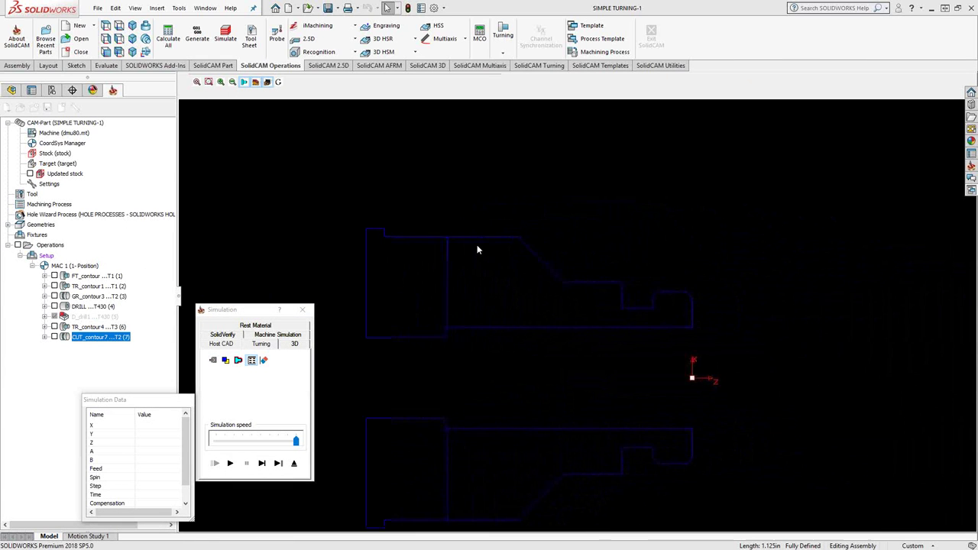
pyautogui.scroll(3, 519, 275)
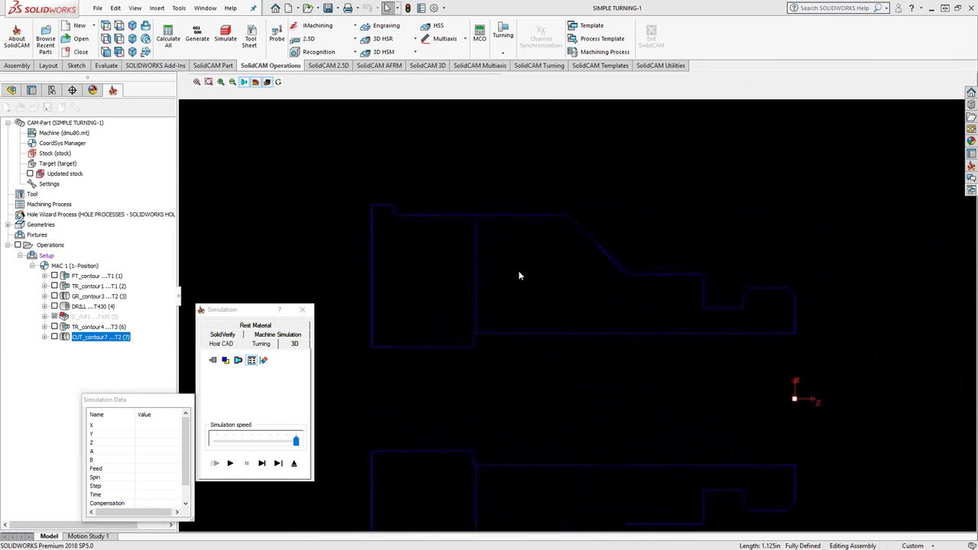
pyautogui.click(262, 463)
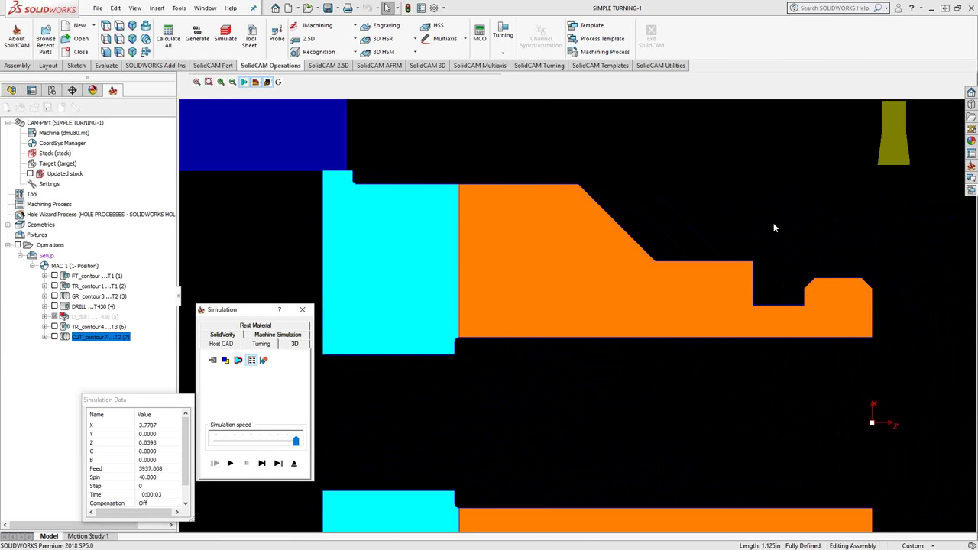
pyautogui.click(262, 463)
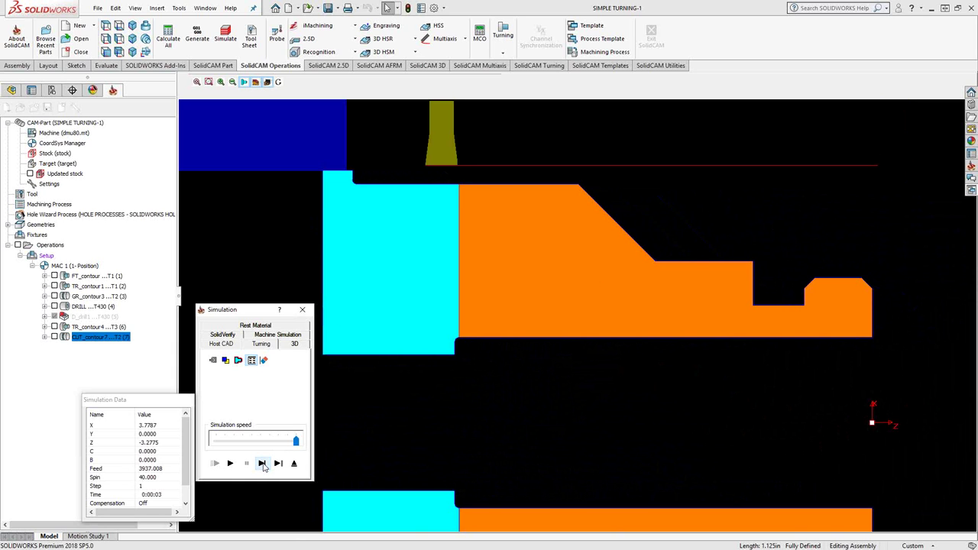
pyautogui.click(263, 463)
pyautogui.click(262, 463)
pyautogui.click(262, 463)
pyautogui.click(262, 463)
pyautogui.click(262, 463)
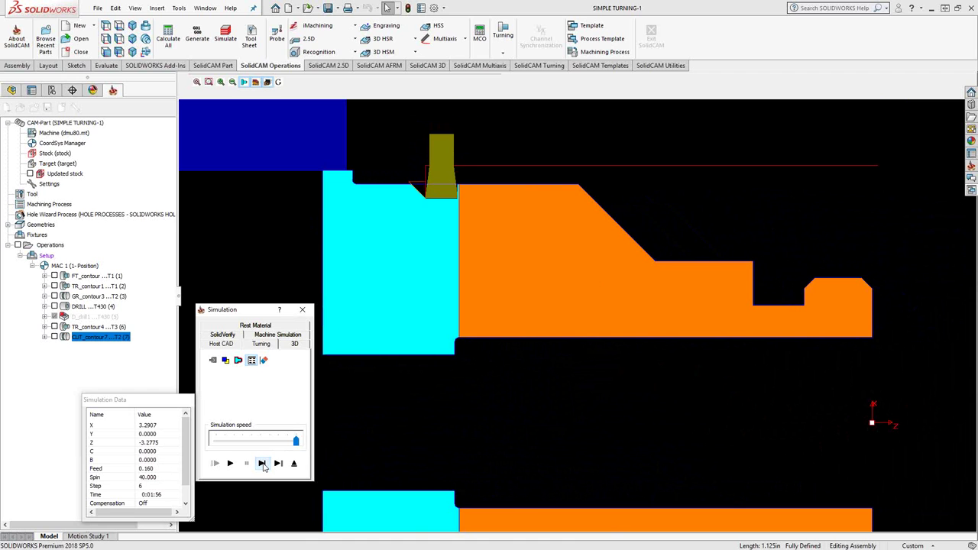
pyautogui.click(262, 463)
pyautogui.click(262, 463)
pyautogui.click(262, 463)
pyautogui.click(262, 463)
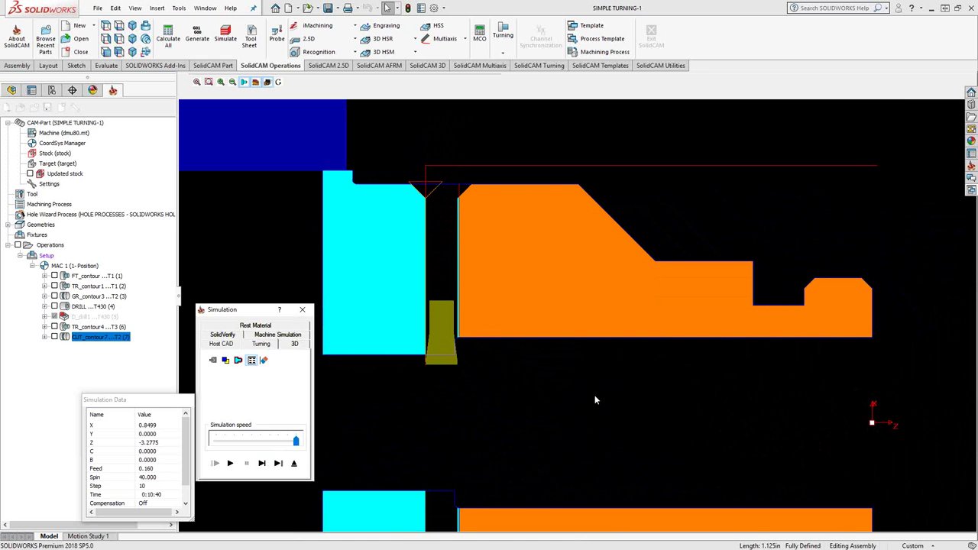
pyautogui.scroll(-5, 586, 397)
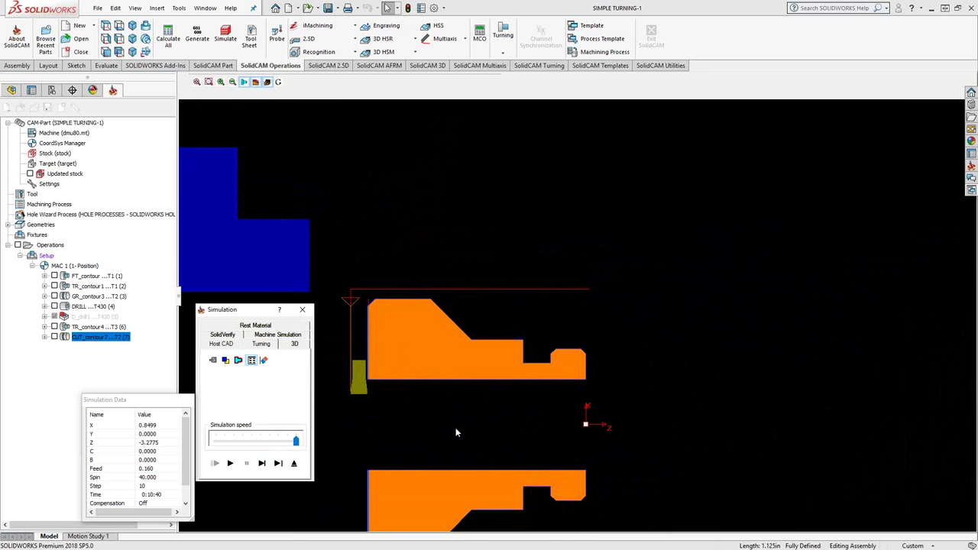
pyautogui.moveTo(405, 426); pyautogui.dragTo(458, 343, button='middle')
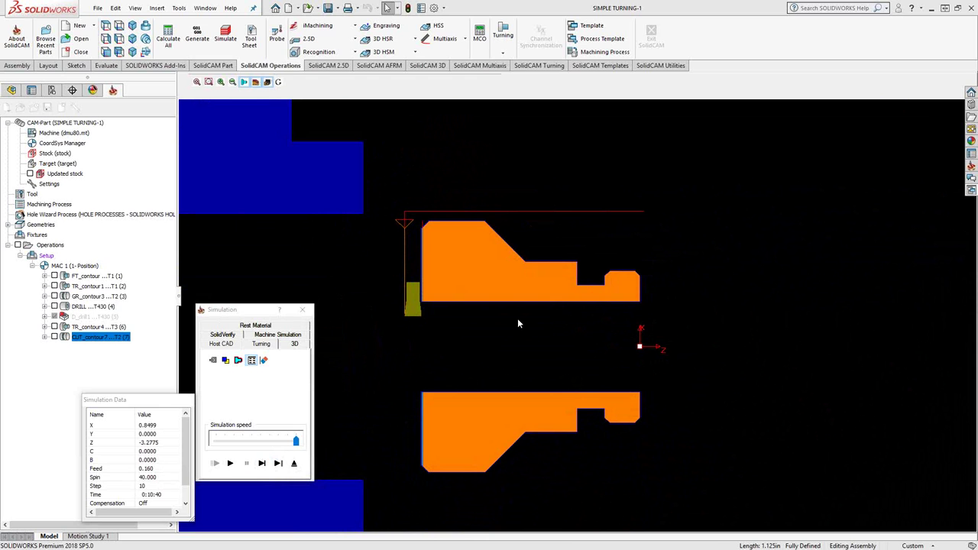
# Step: Exit the simulation and close the Cutoff Operation dialog
pyautogui.click(294, 464)
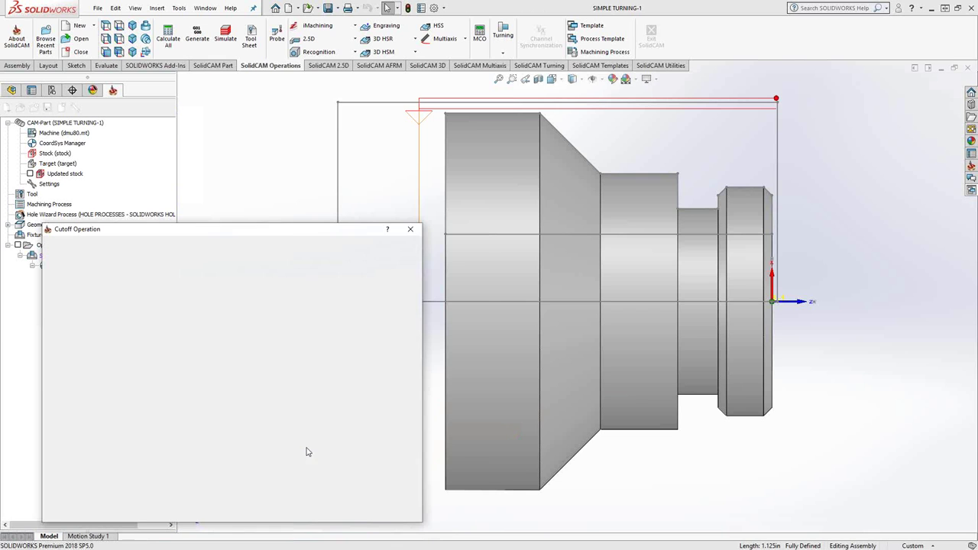
pyautogui.click(411, 229)
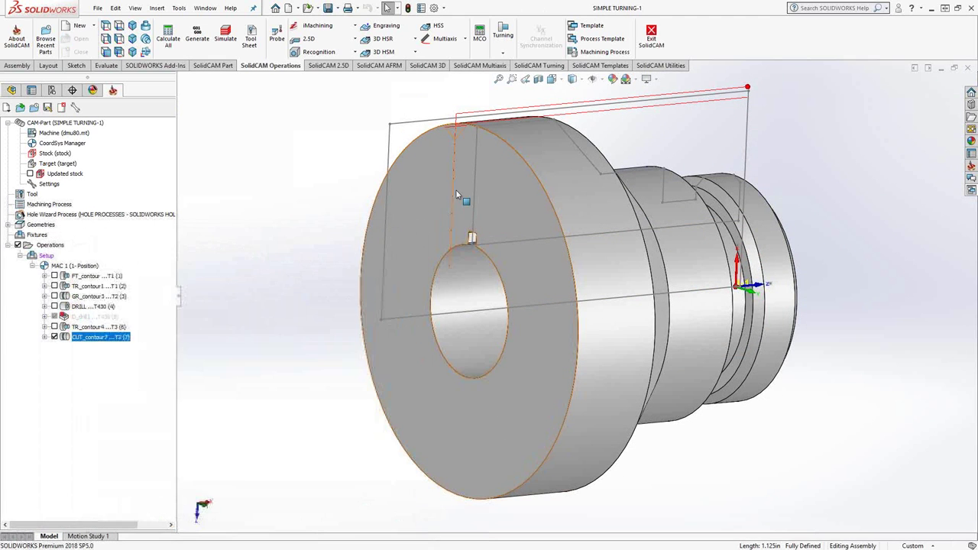